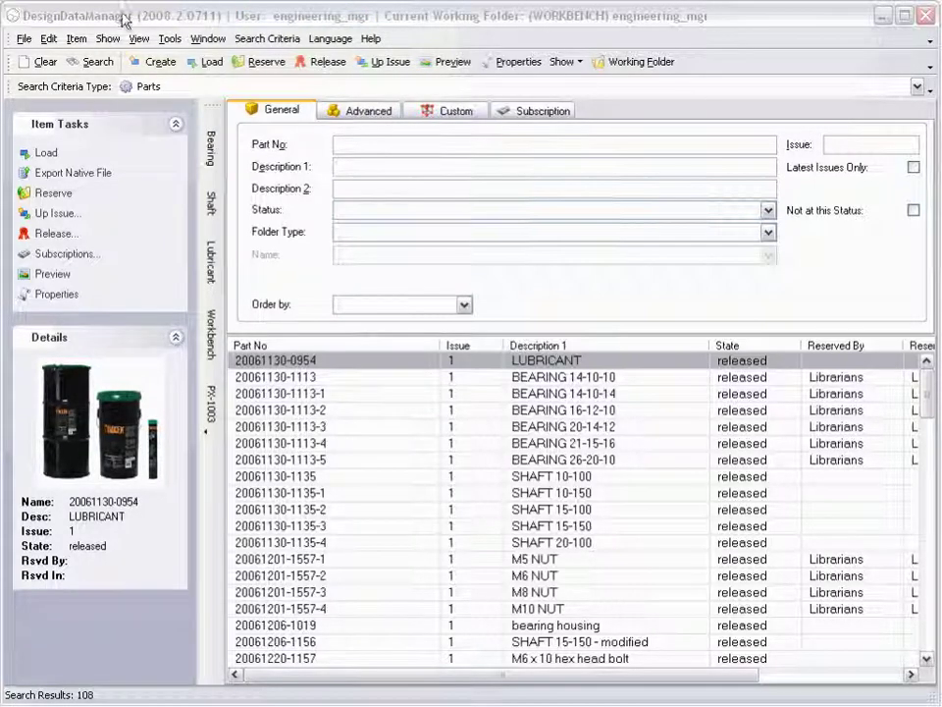
Open the Folders window and set the folder type to SupplierFolder
click(205, 39)
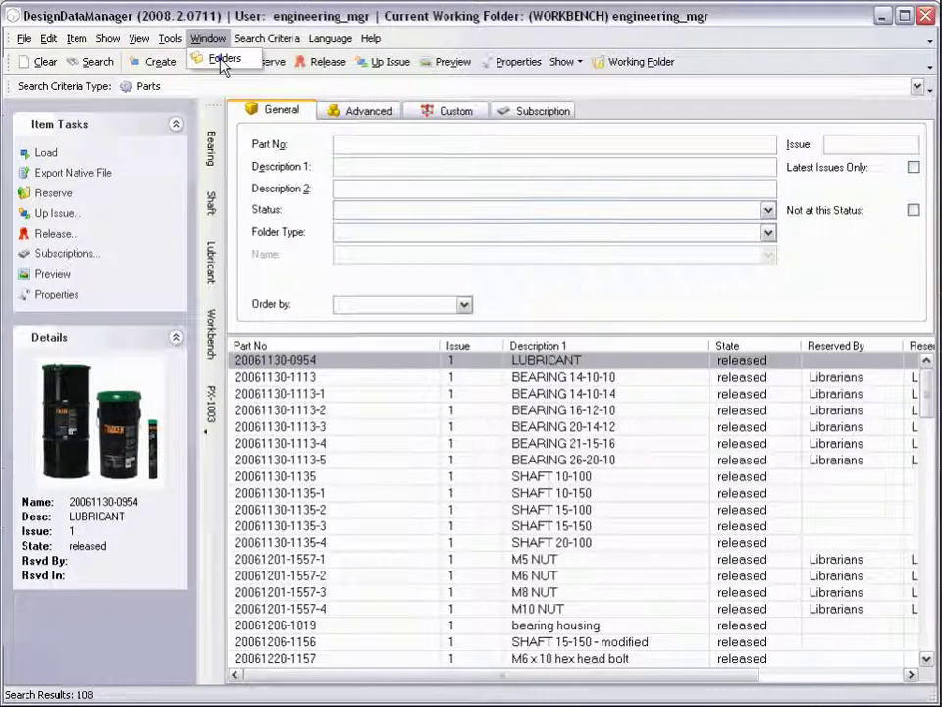
click(210, 59)
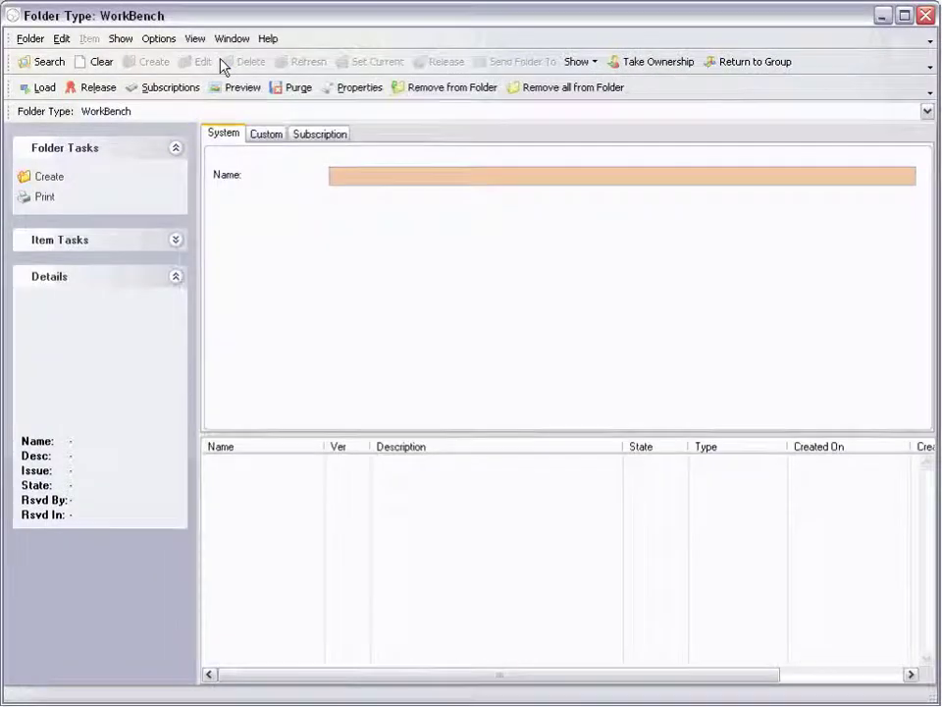
click(200, 115)
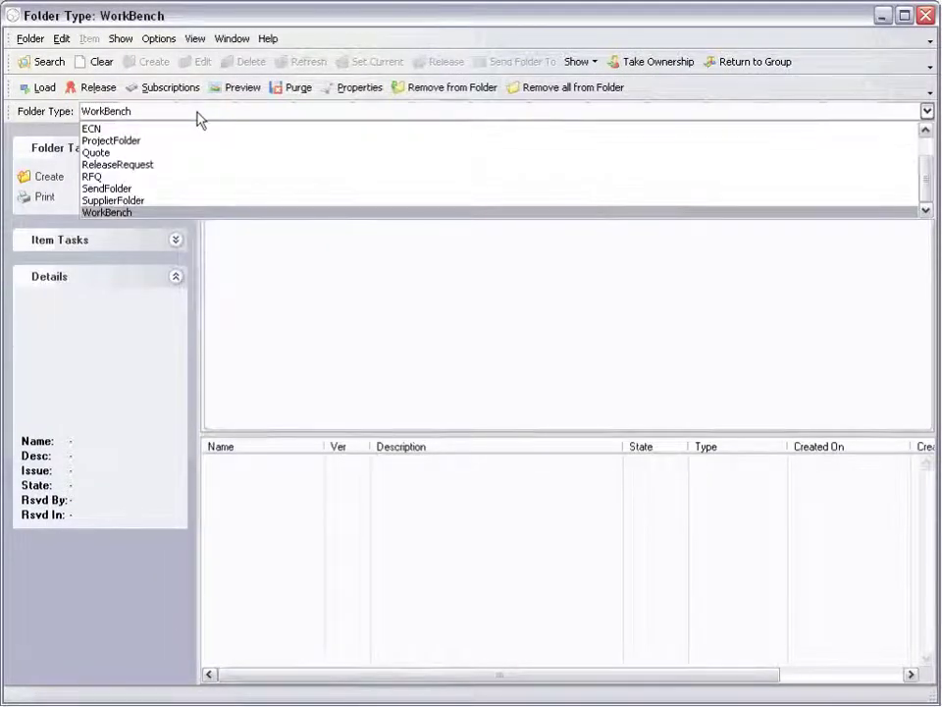
click(152, 201)
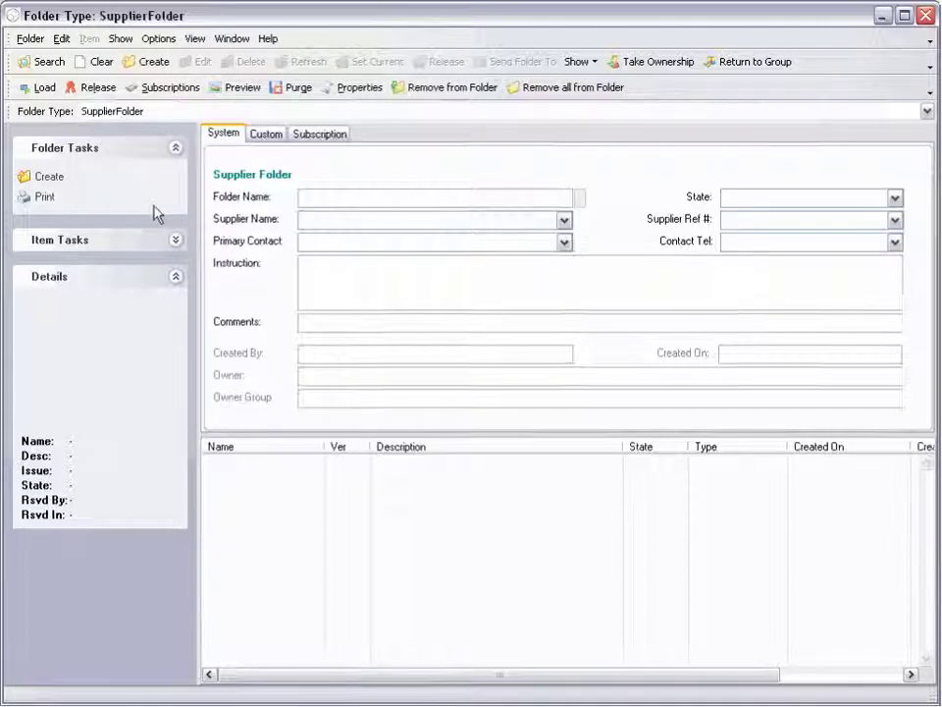
Create a new supplier folder with the Supplier Folder numbering type, naming it SF-0005
click(148, 62)
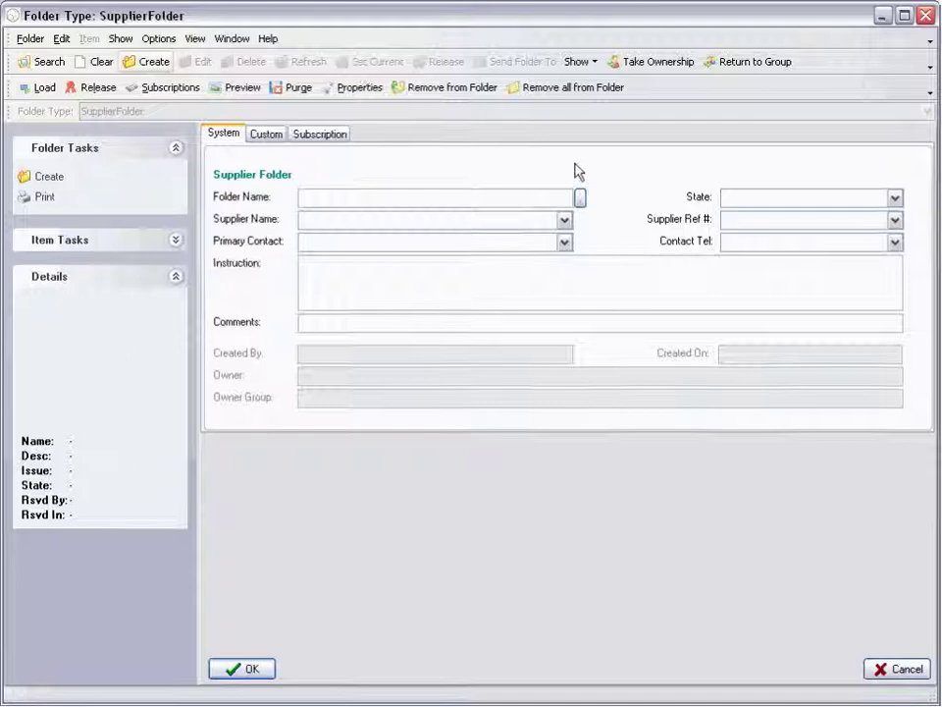
click(581, 199)
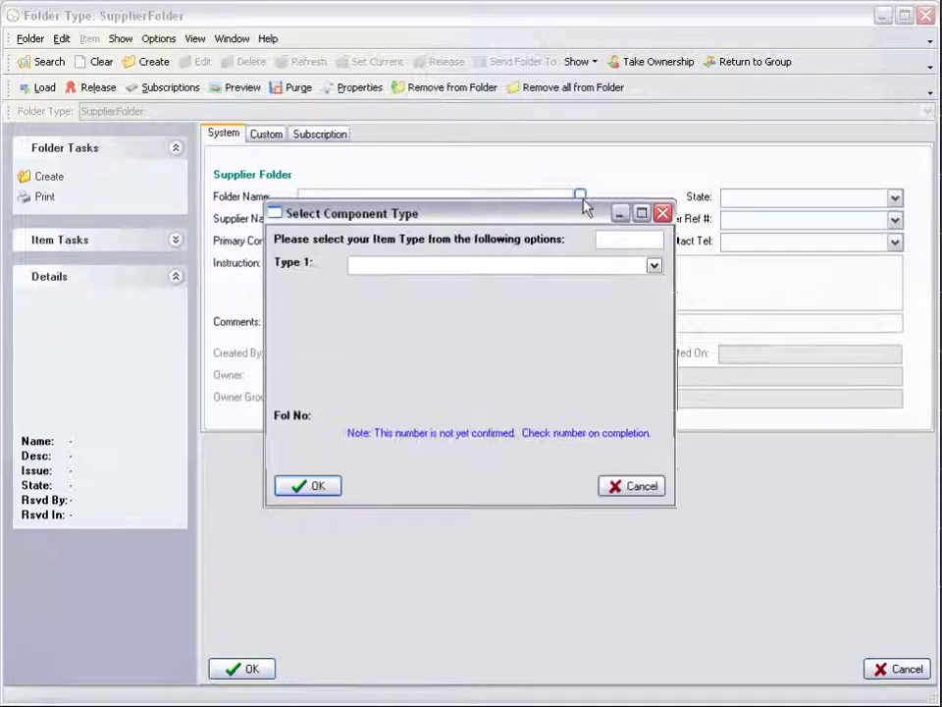
click(564, 267)
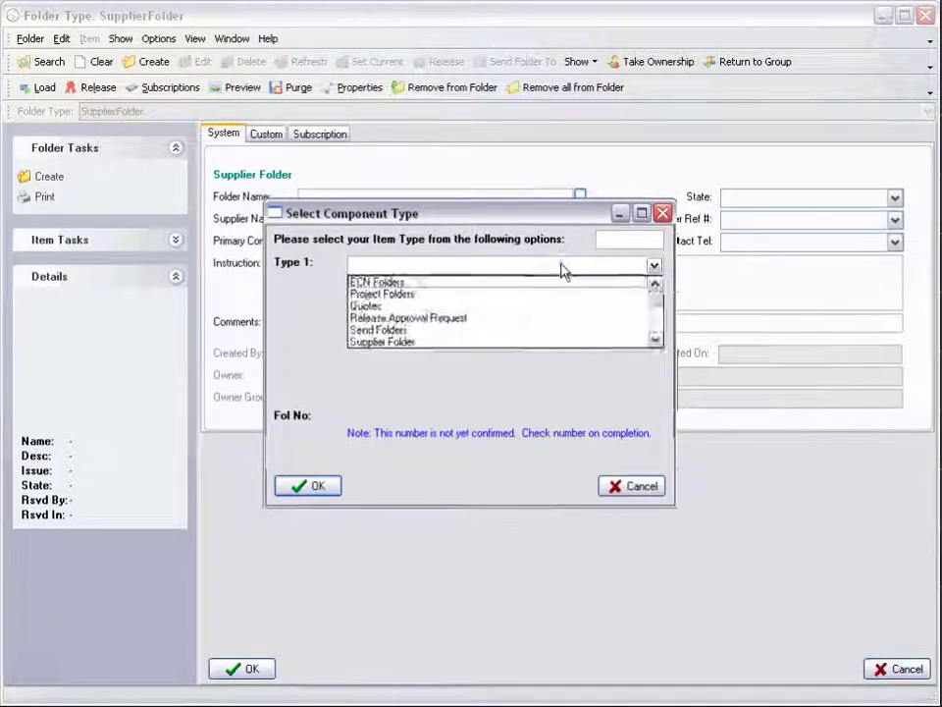
click(408, 341)
click(315, 487)
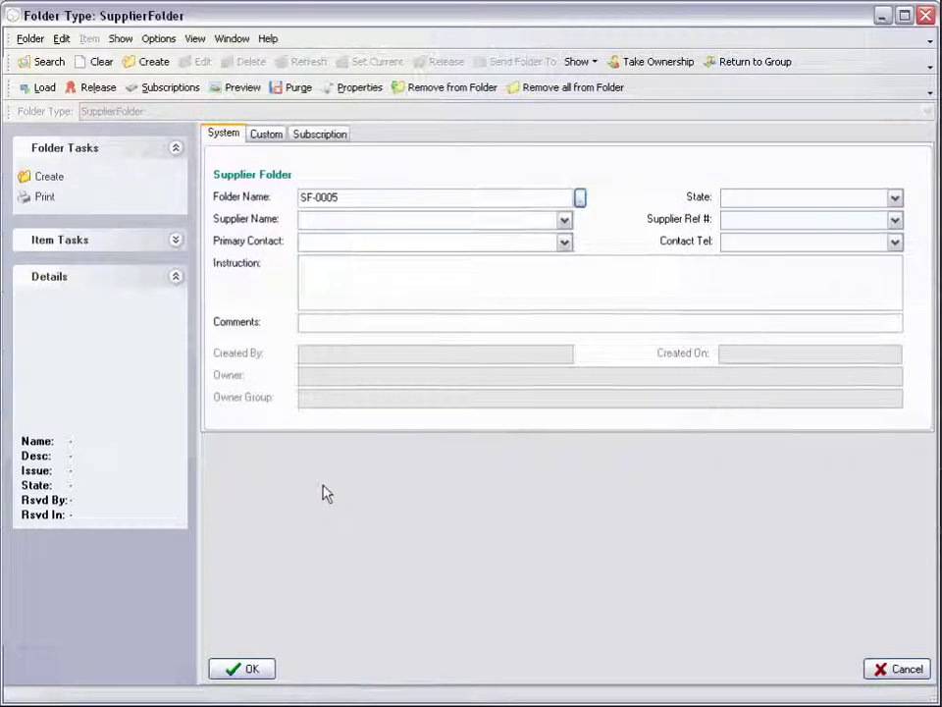
Set the folder state to active, supplier Gong Sheet Metal, supplier reference 0002
click(893, 199)
click(859, 216)
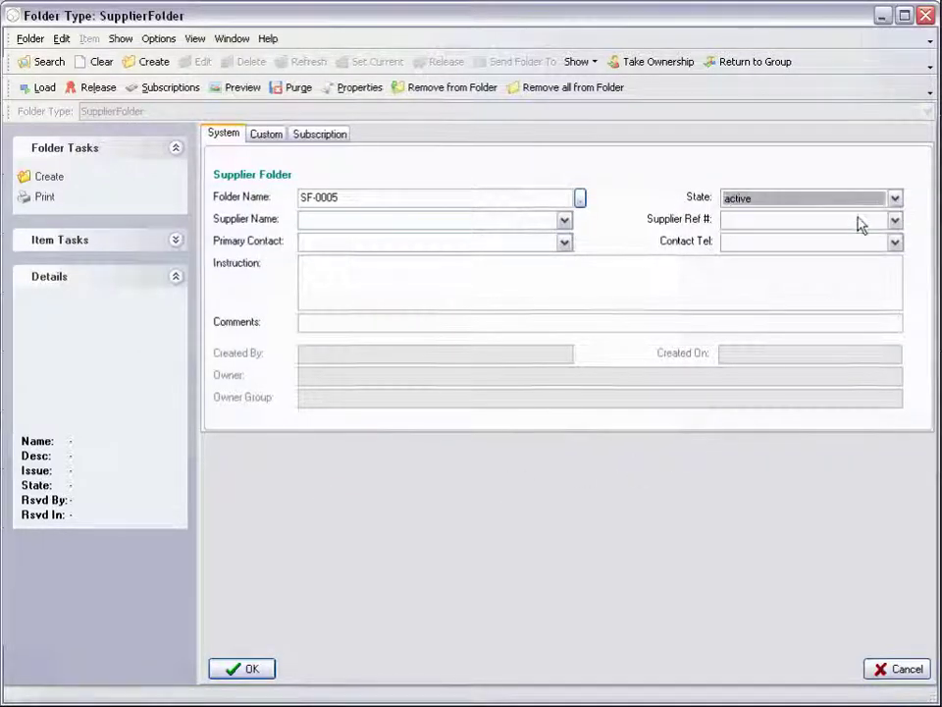
click(565, 220)
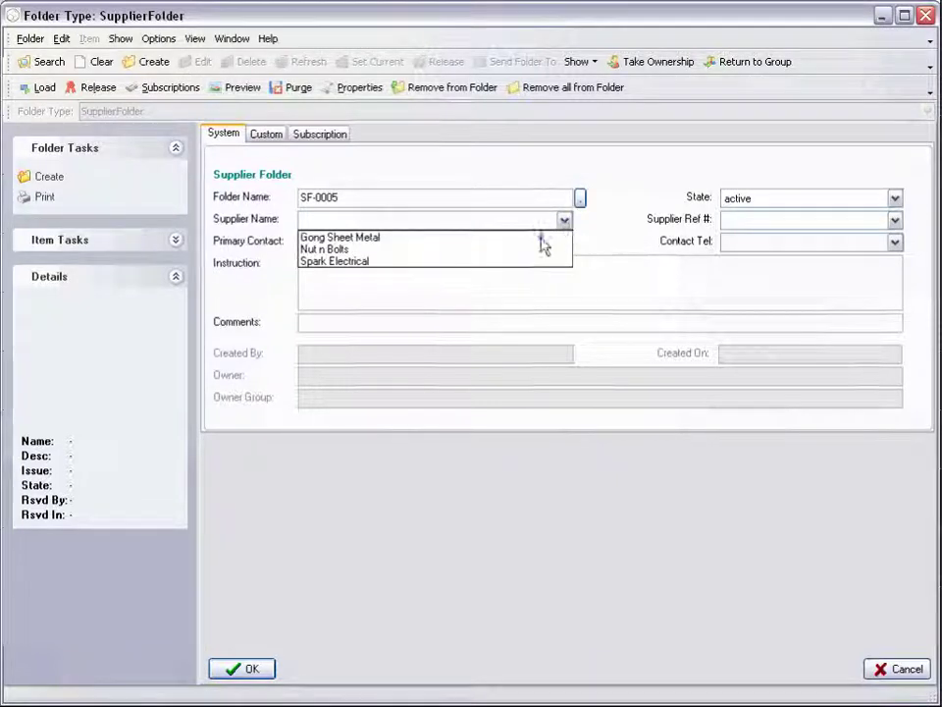
click(540, 239)
click(893, 220)
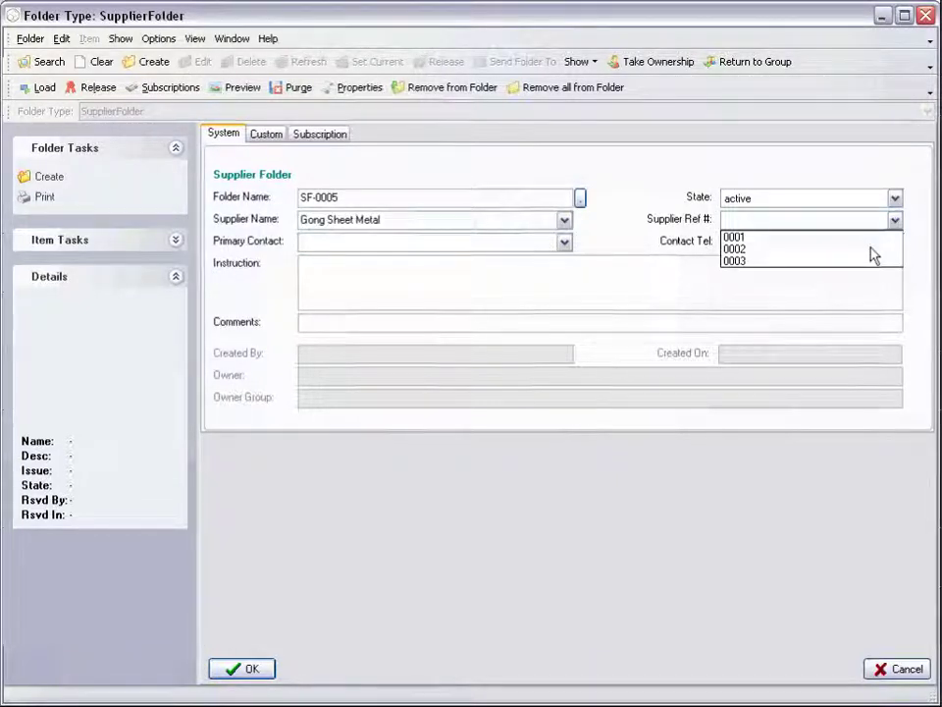
click(869, 250)
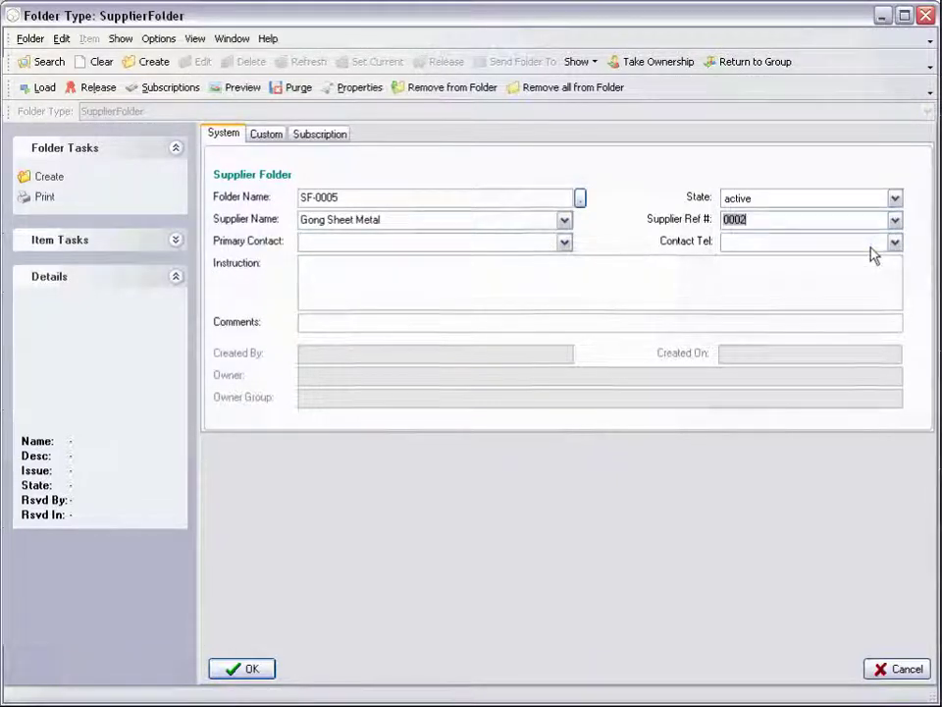
Choose the primary contact and phone, paste the quoting instruction, and save the folder
click(565, 243)
click(553, 259)
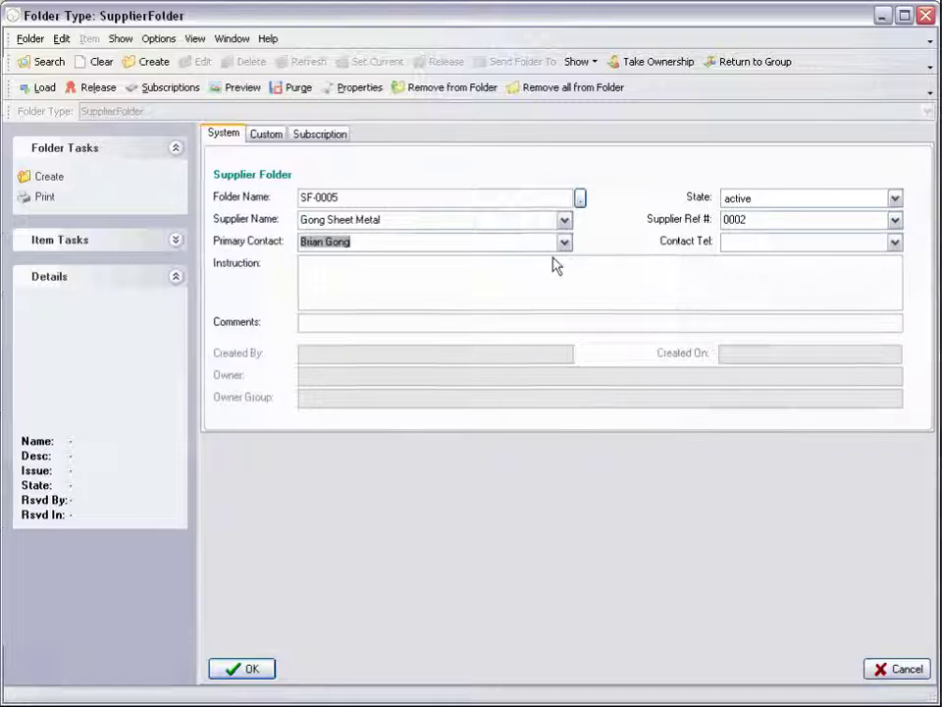
click(895, 243)
click(885, 270)
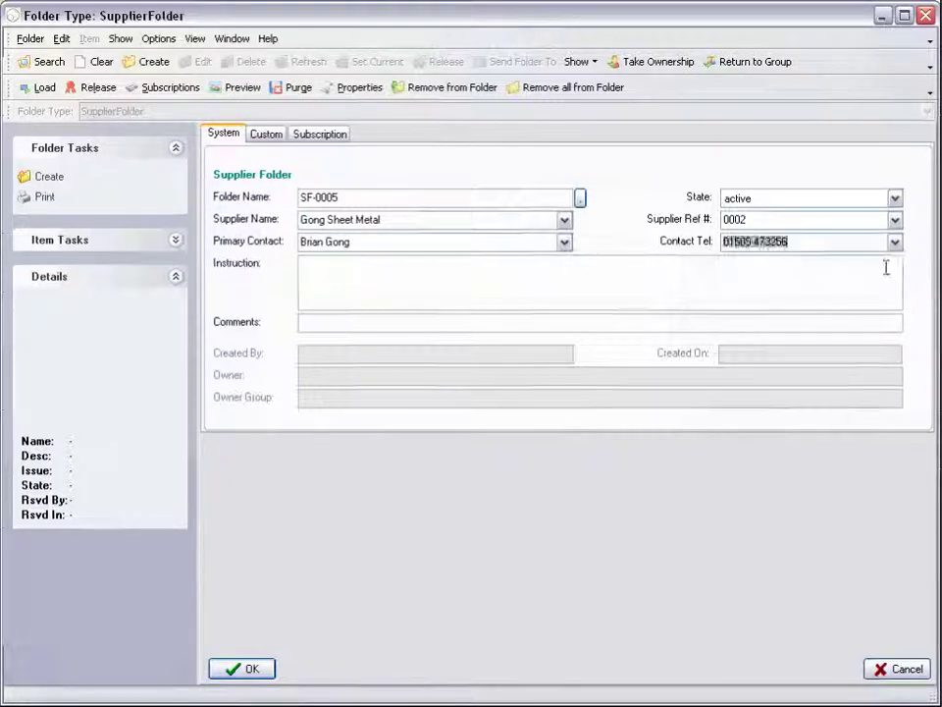
click(481, 272)
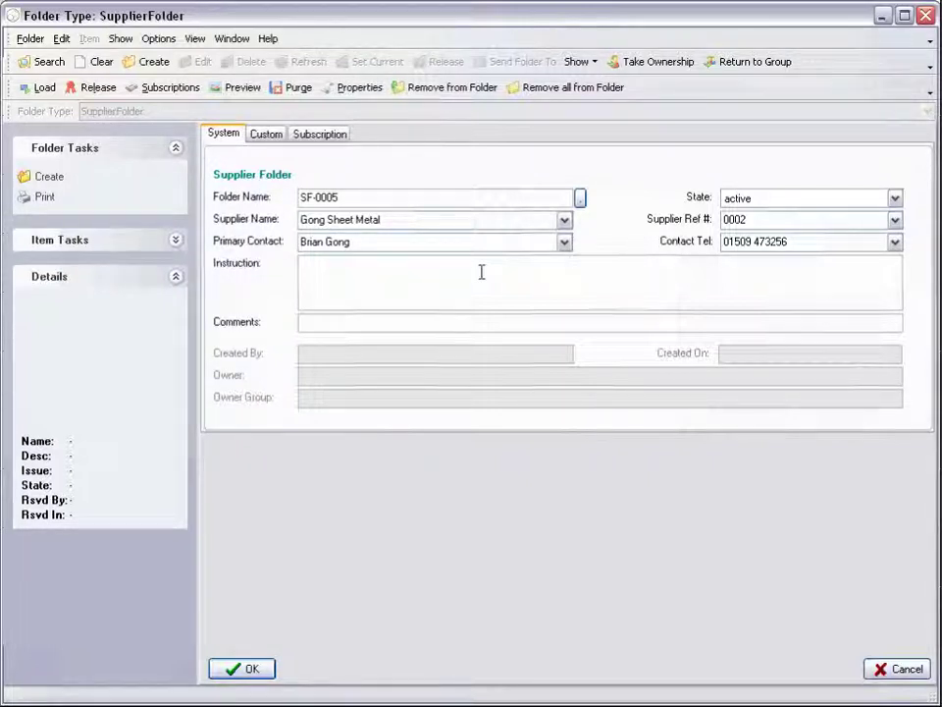
text(Please quote for 10 off on all attached drawings, best price, delivery flexible)
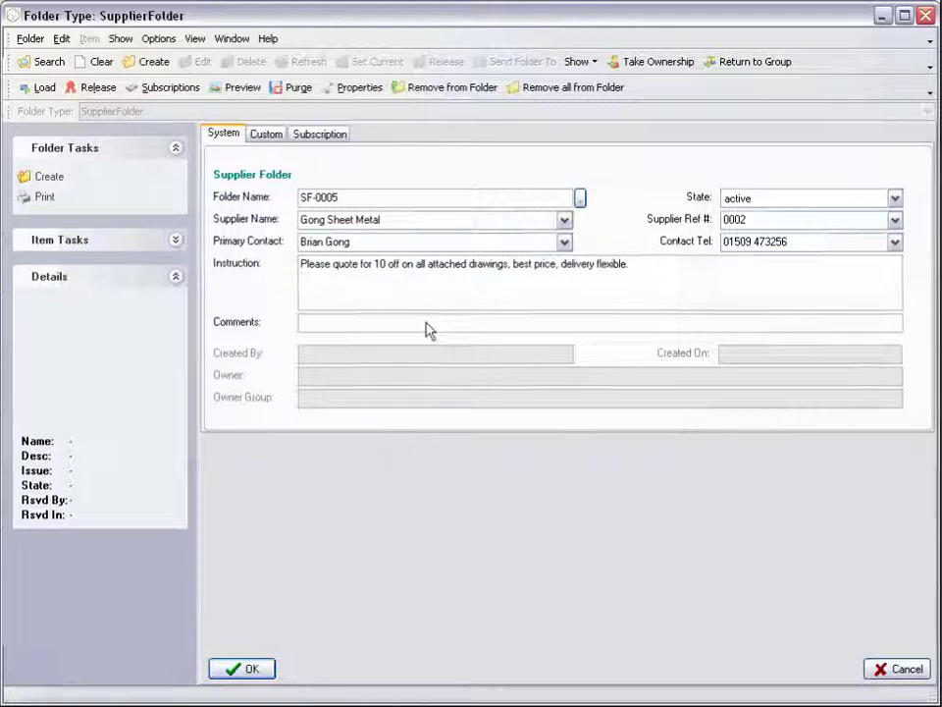
click(236, 668)
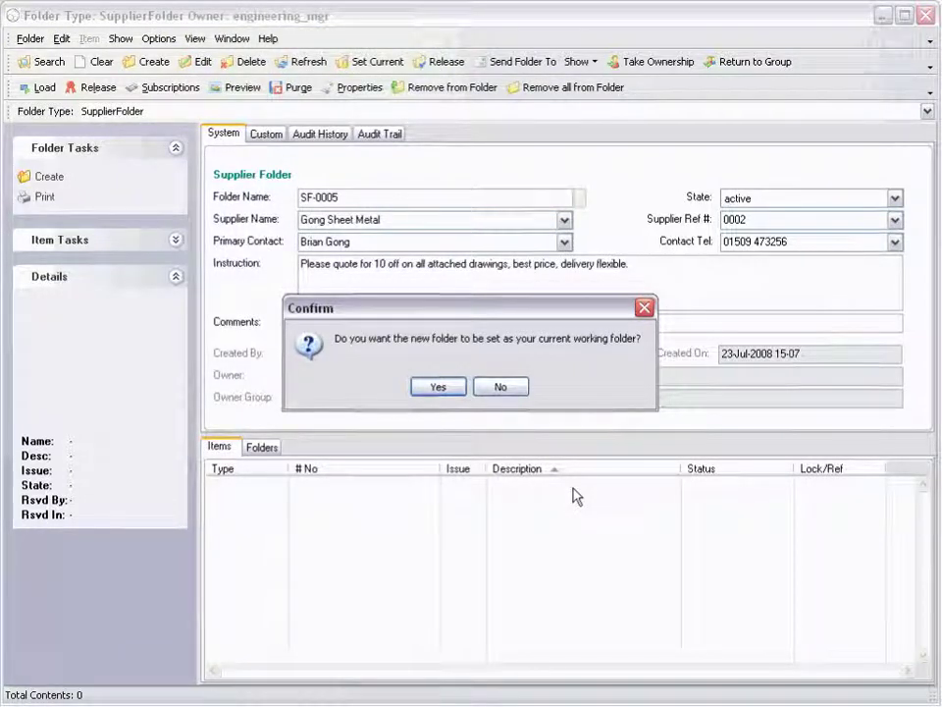
Make SF-0005 the current folder and search project PX-1003 for its four drawings
click(440, 384)
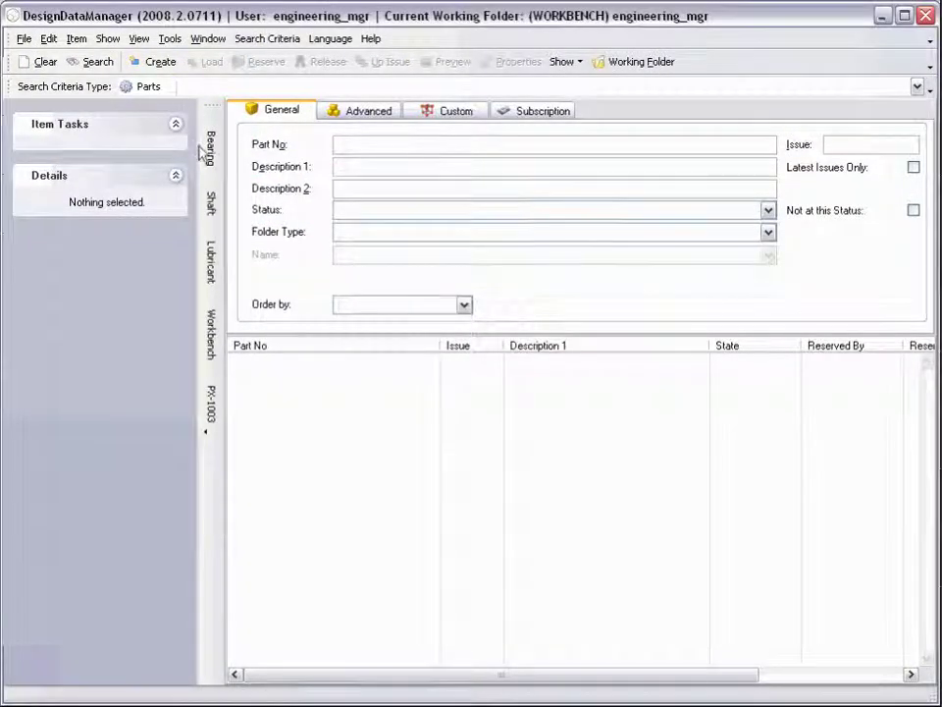
click(209, 402)
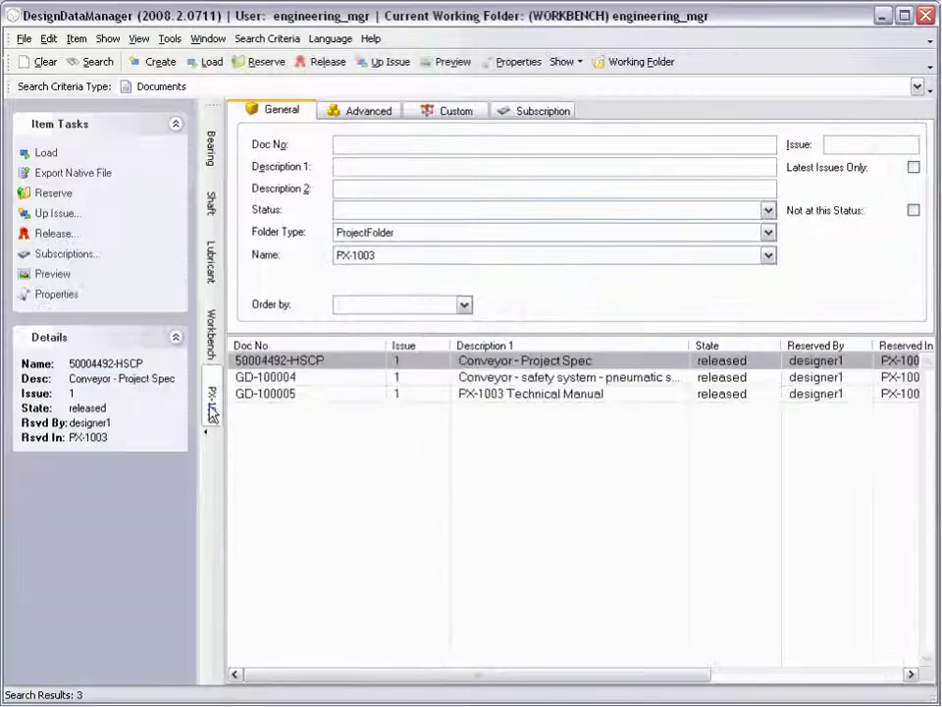
click(194, 88)
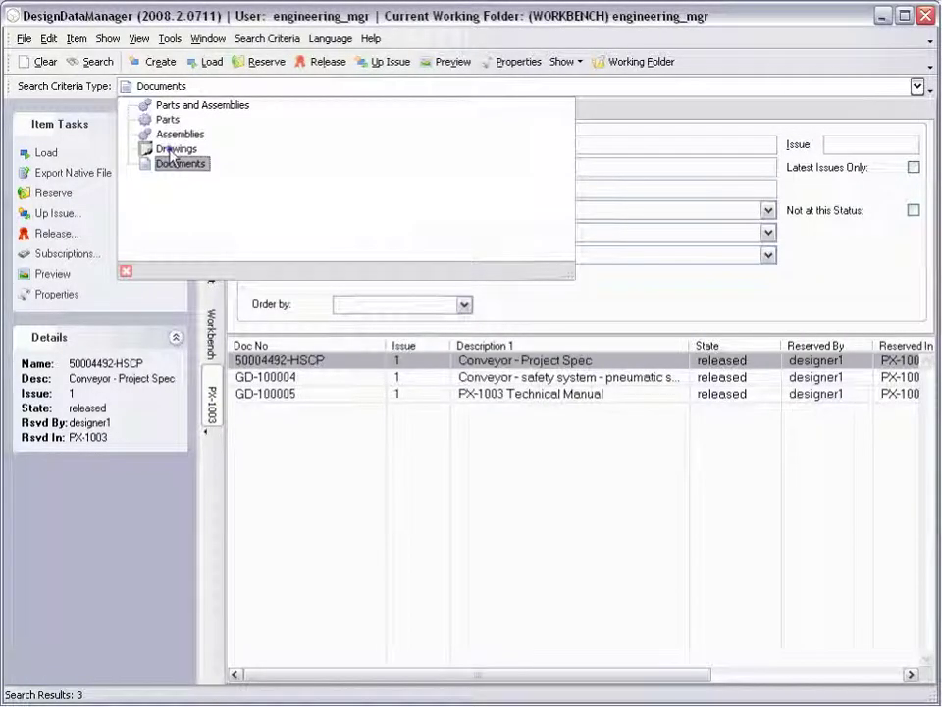
click(169, 149)
click(93, 62)
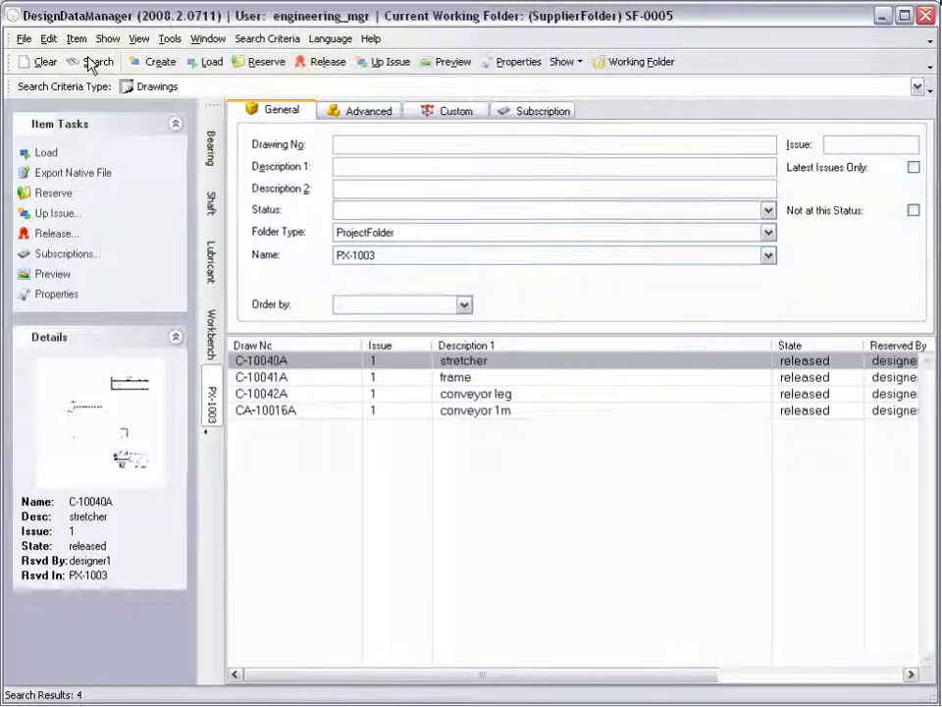
Add drawings C-10040A, C-10041A, C-10042A and CA-10016A to SF-0005 as references, skipping required components
shift+click(297, 413)
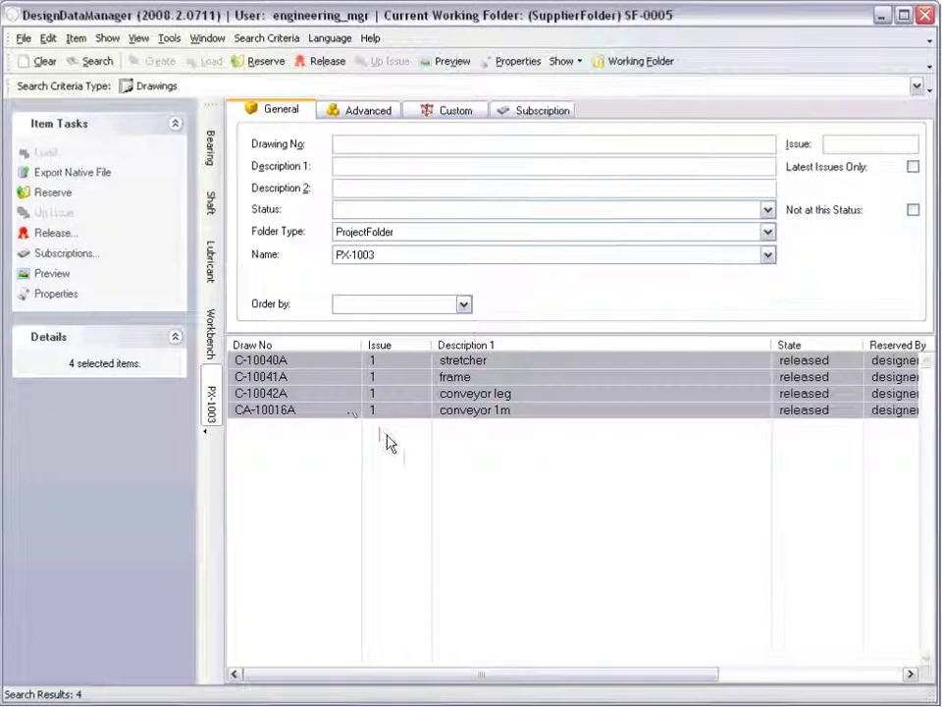
drag(387, 443, 462, 509)
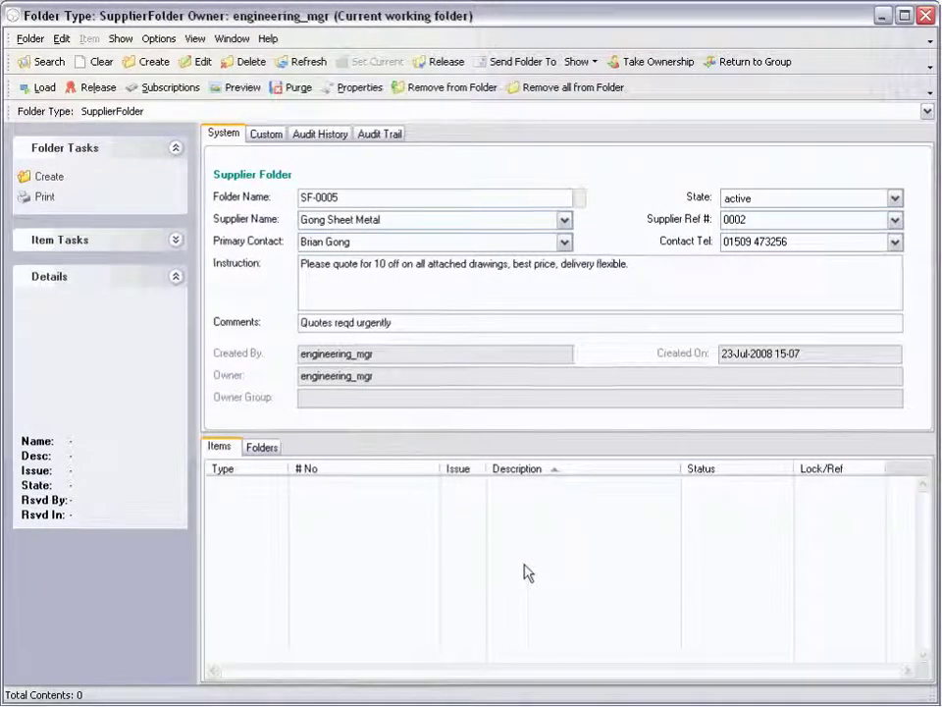
right_click(525, 571)
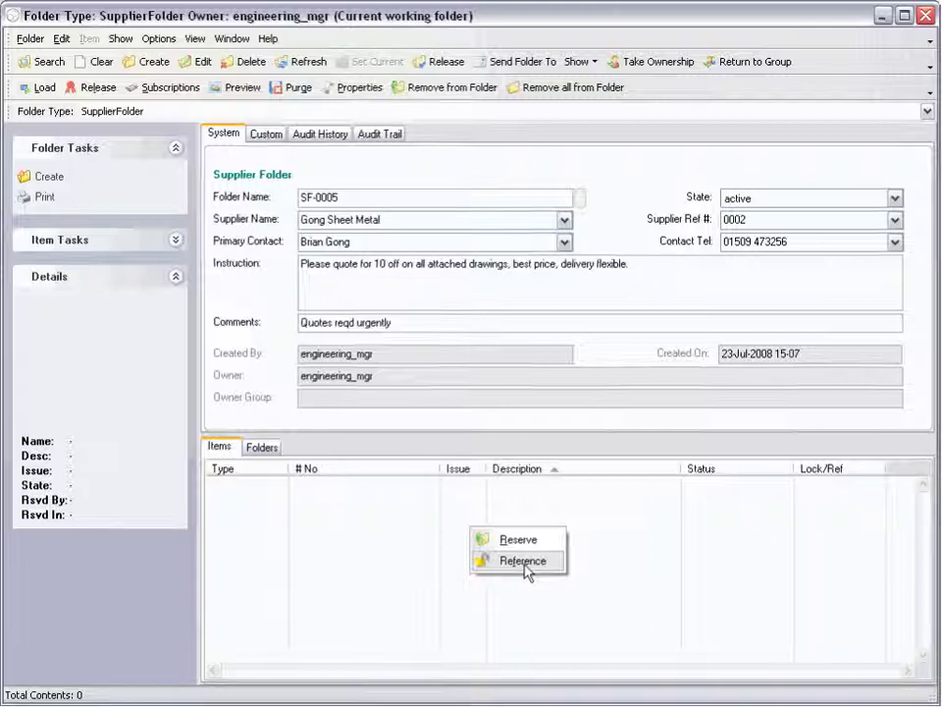
click(525, 563)
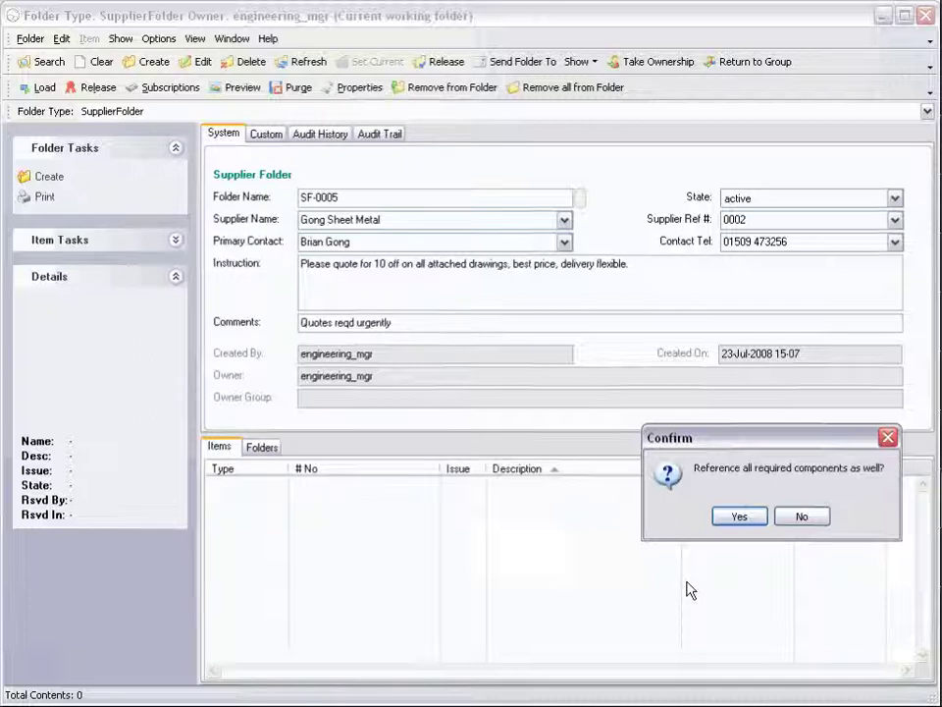
click(800, 517)
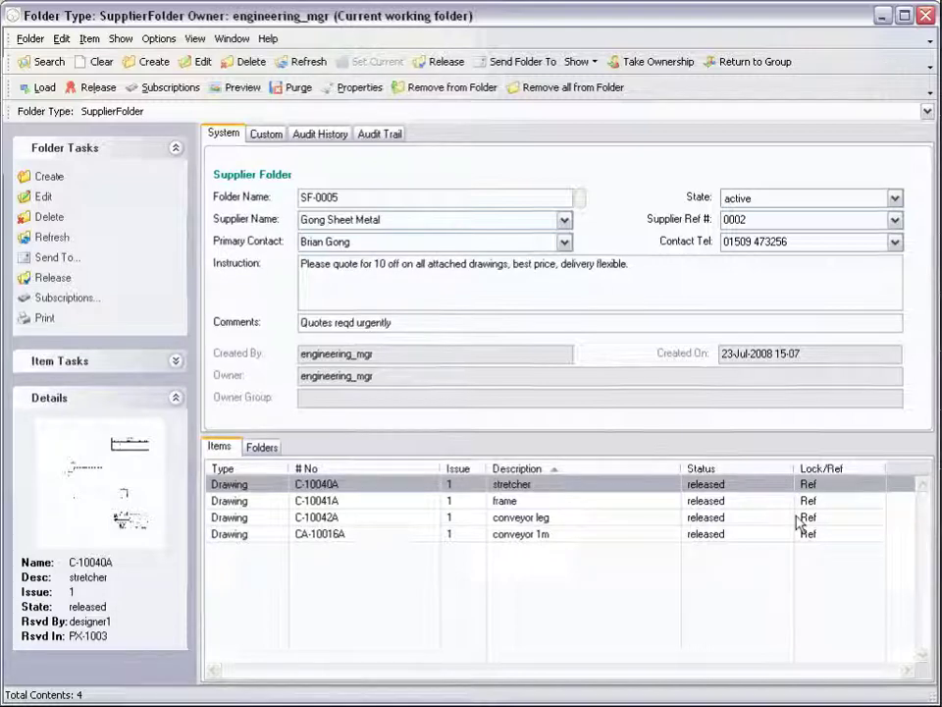
Send folder SF-0005 to the SupplierGp2 (Group) recipient and confirm
click(499, 62)
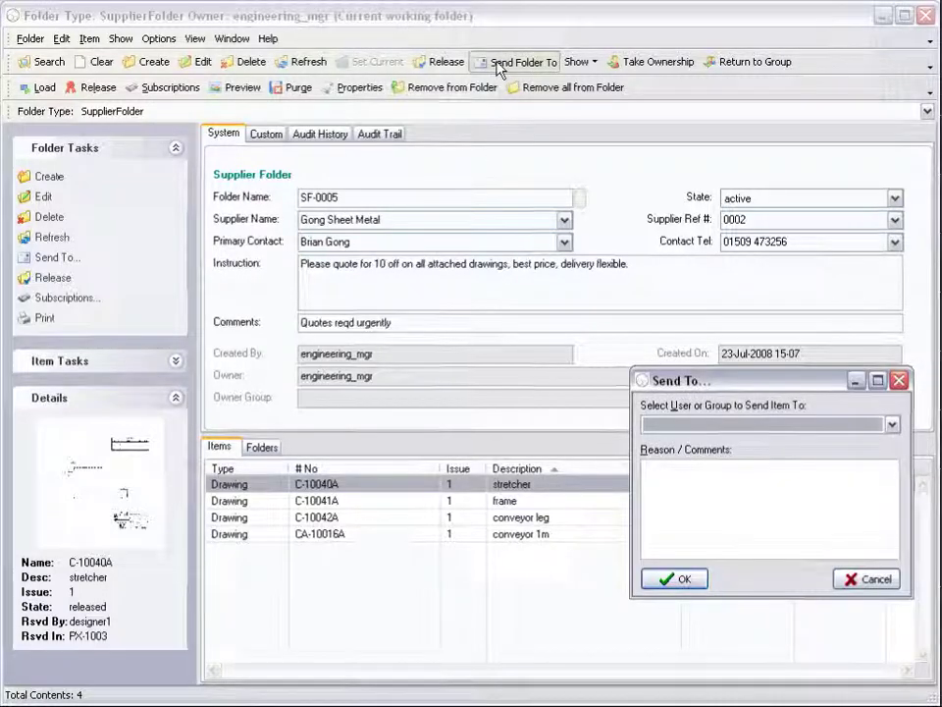
click(679, 425)
click(715, 500)
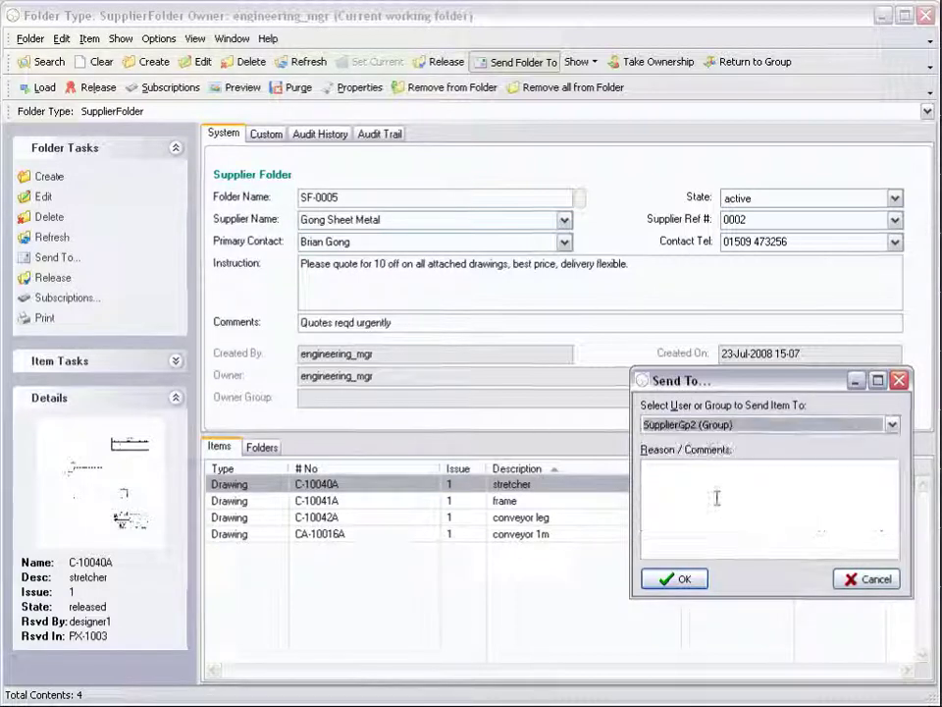
click(718, 498)
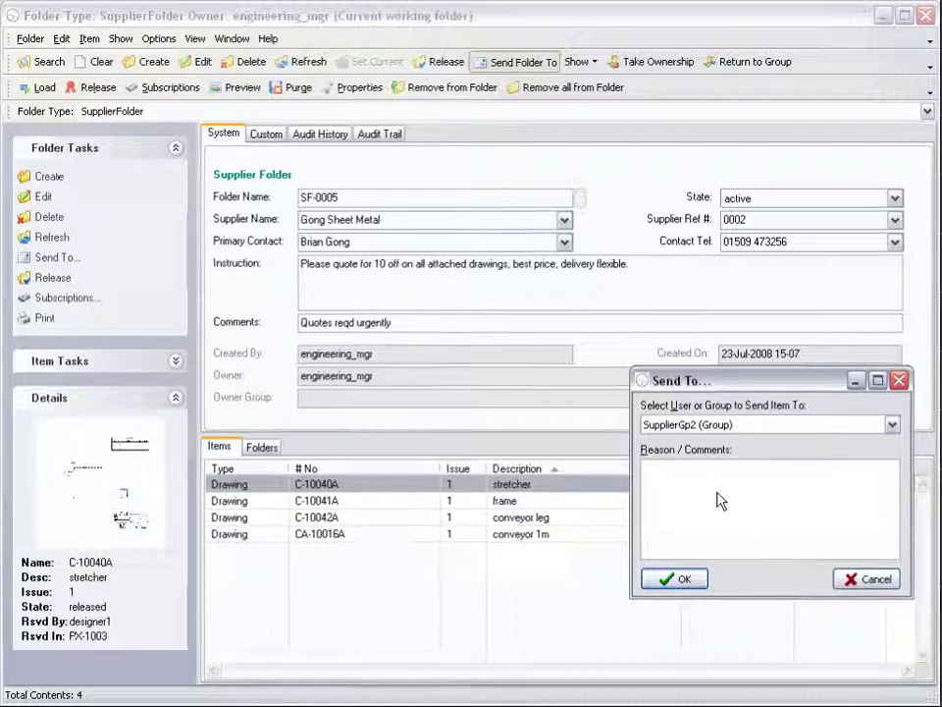
click(677, 580)
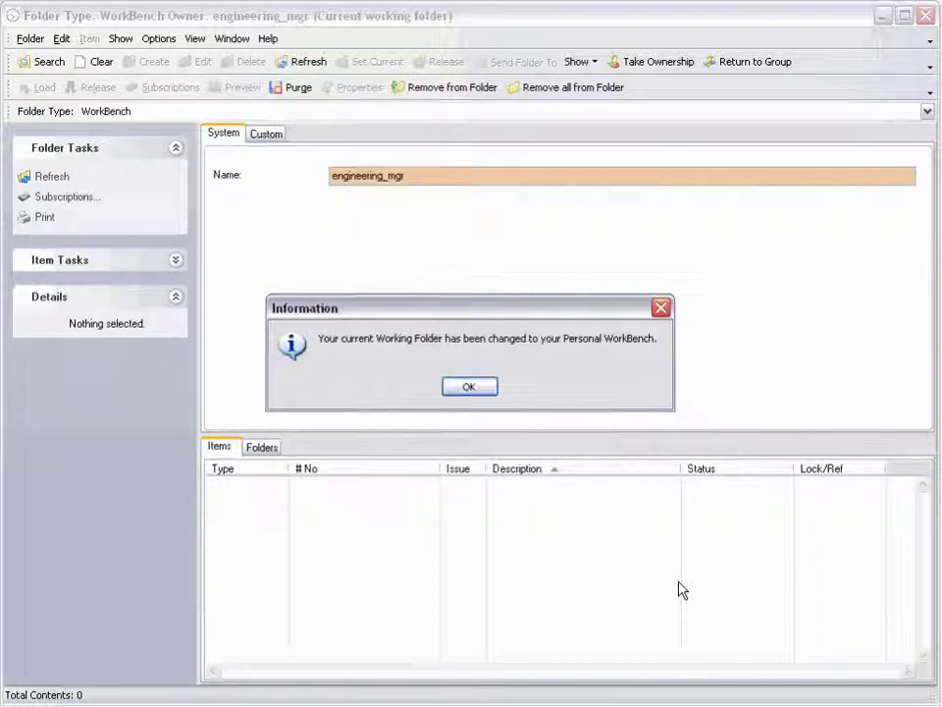
Dismiss the workbench notice, show My Folders, and open SF-0005
click(469, 388)
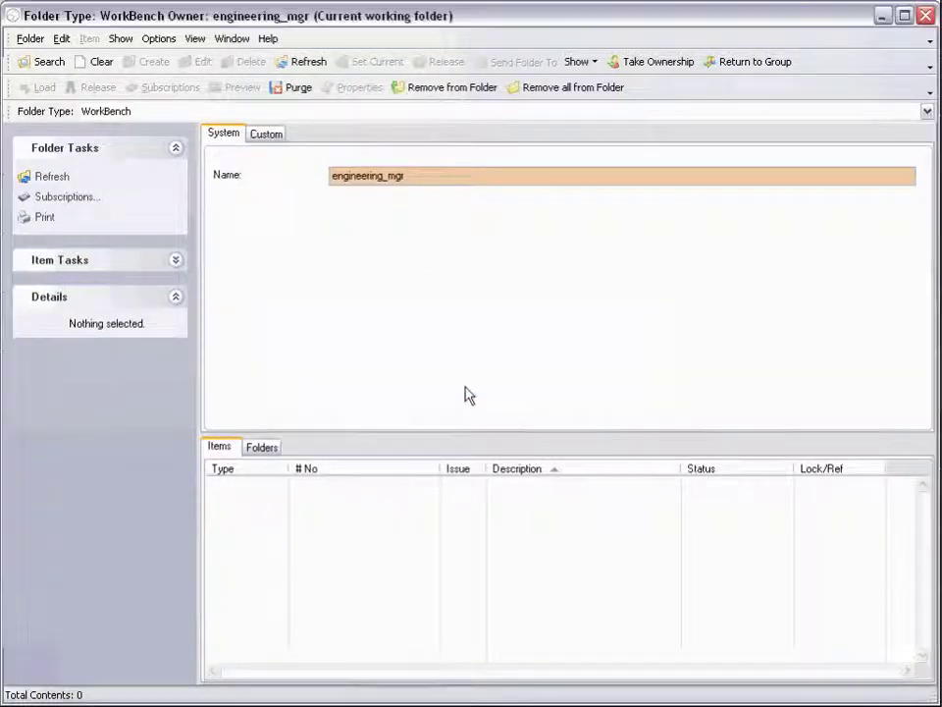
click(592, 63)
click(608, 99)
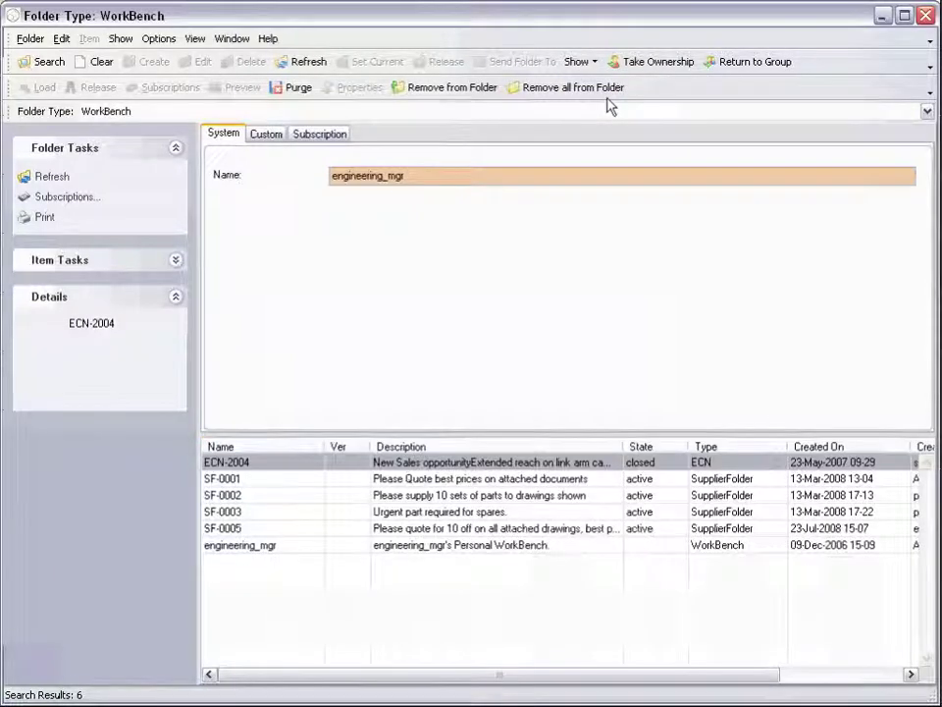
double_click(448, 530)
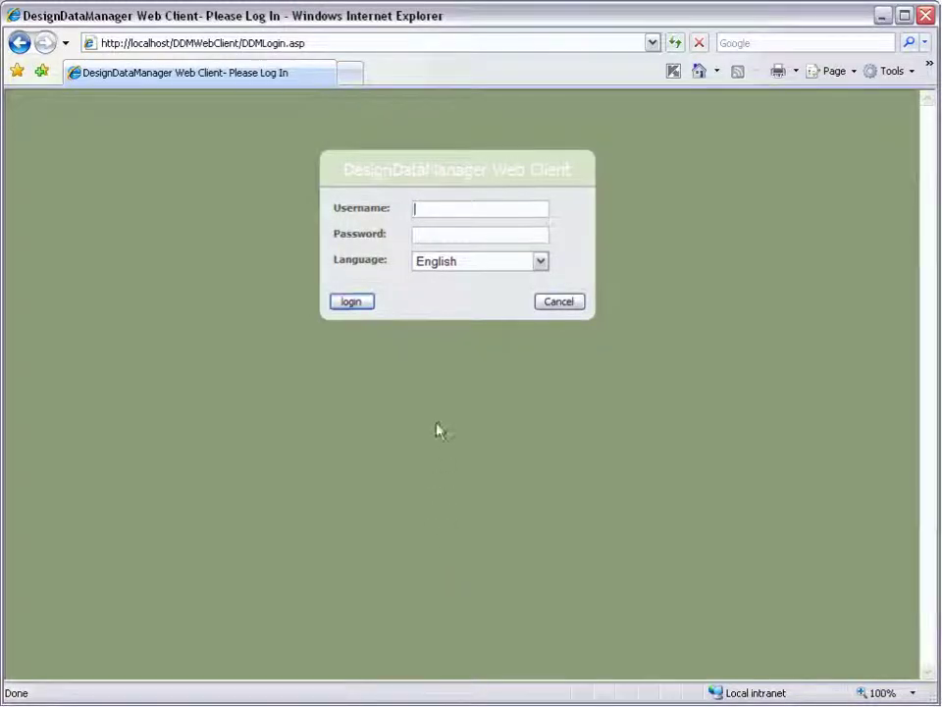
Log in as the supplier user, search SupplierFolder folders, and open SF-0005
text(supplier2)
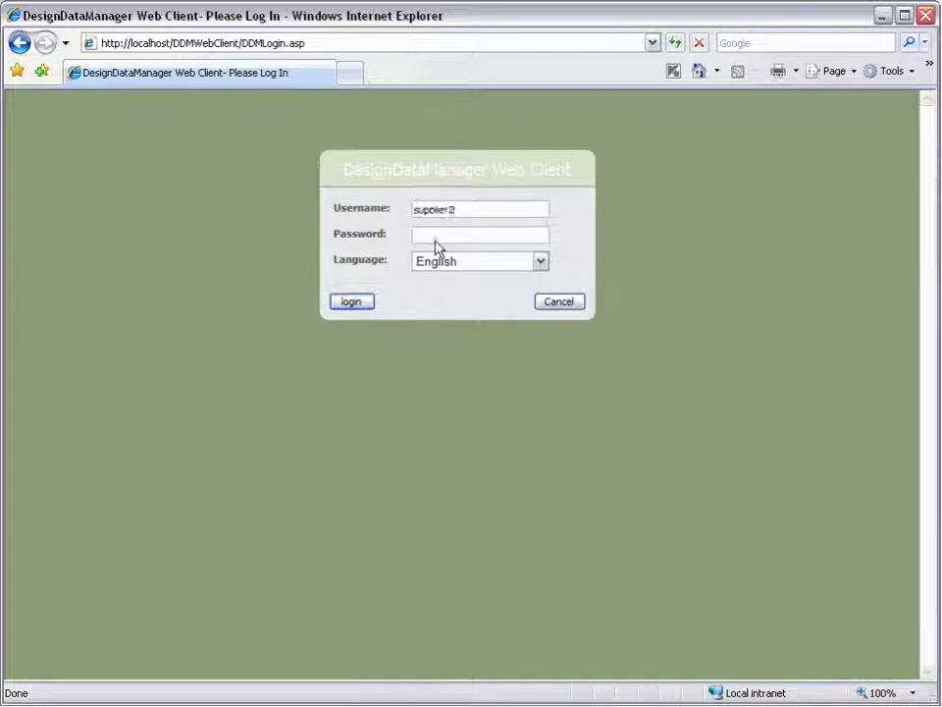
click(350, 303)
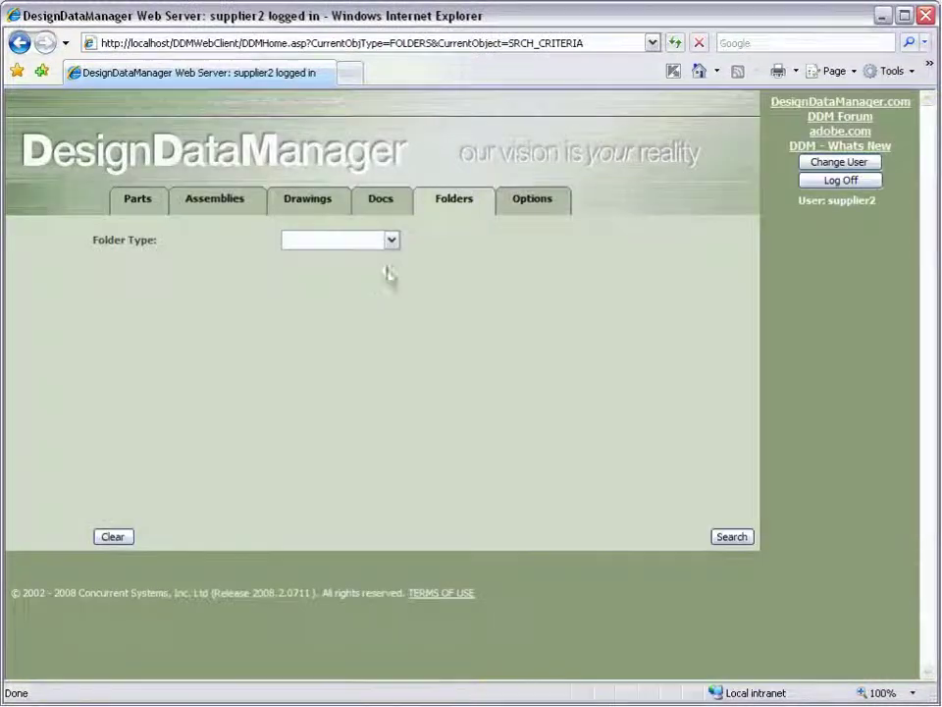
click(390, 242)
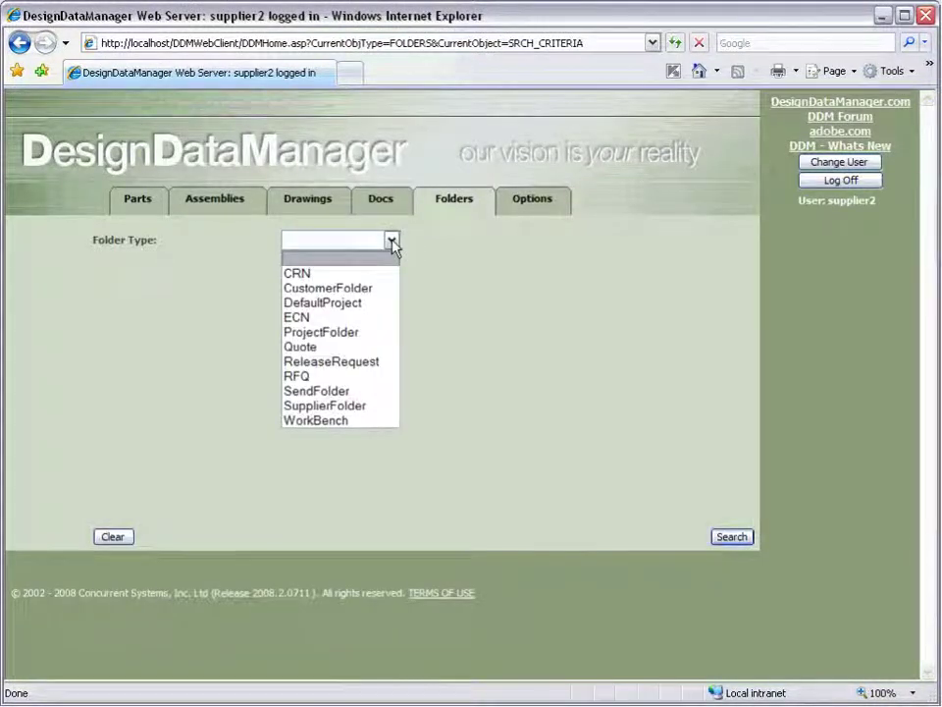
click(350, 406)
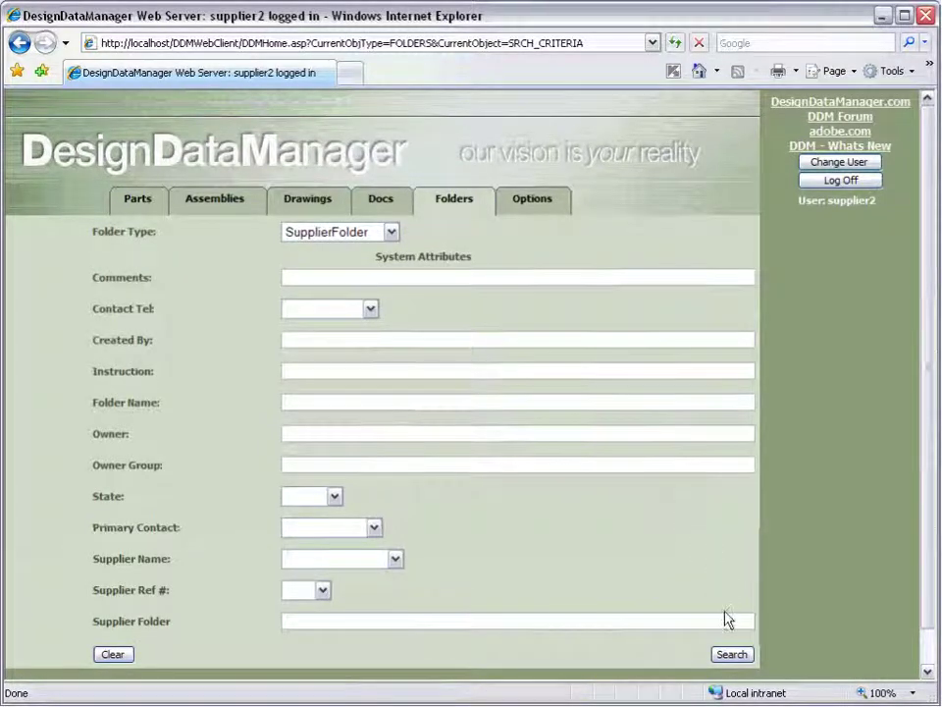
click(732, 653)
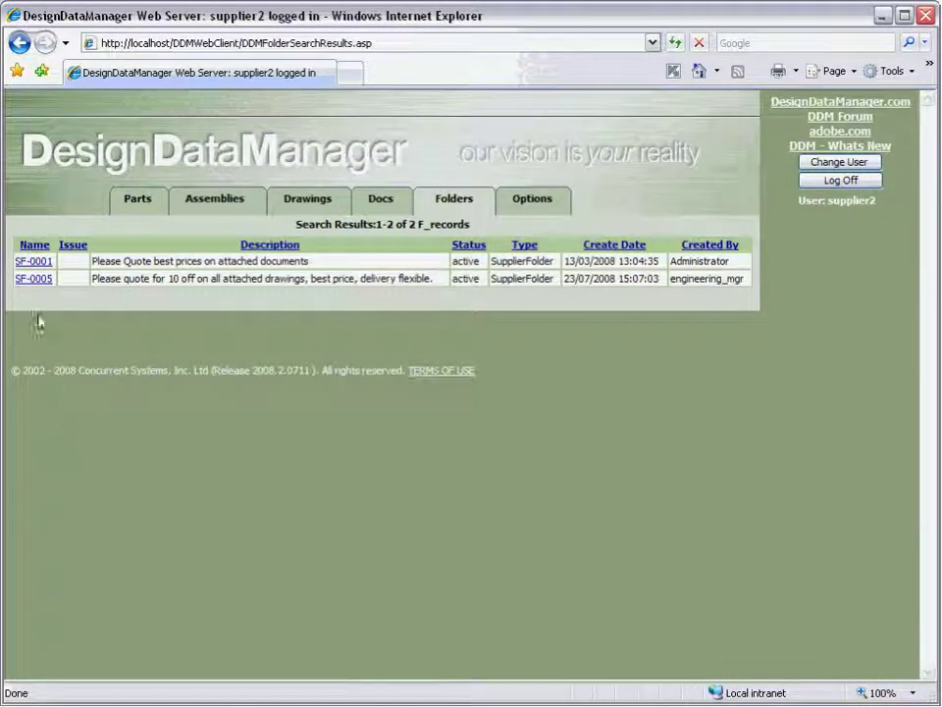
click(33, 279)
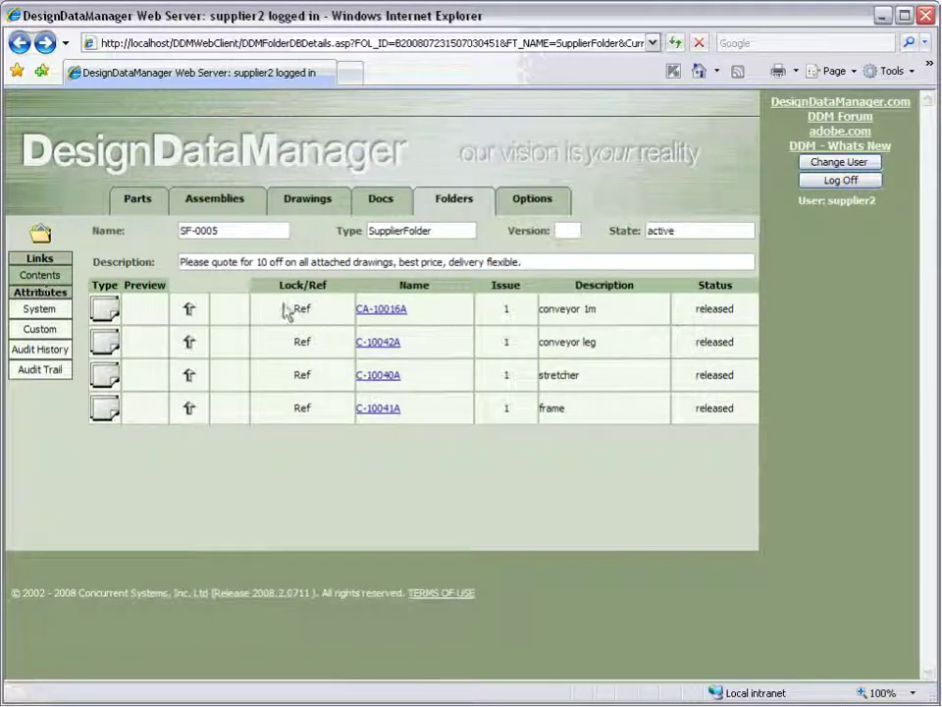
View drawing C-10041A's PDF full screen, close it, and log out with Change User
click(387, 410)
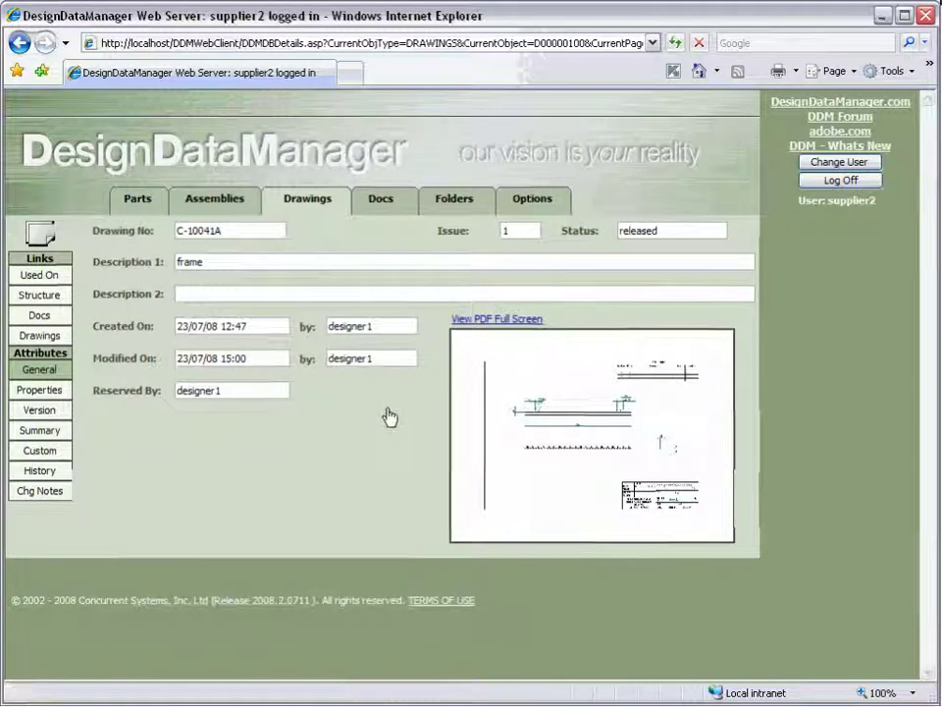
click(496, 323)
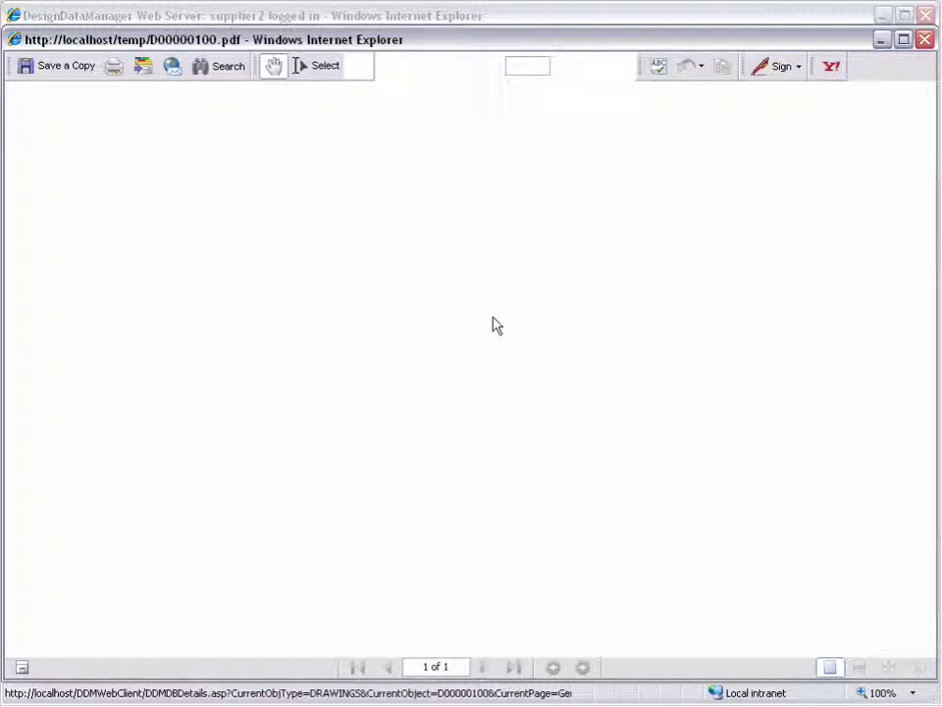
click(925, 39)
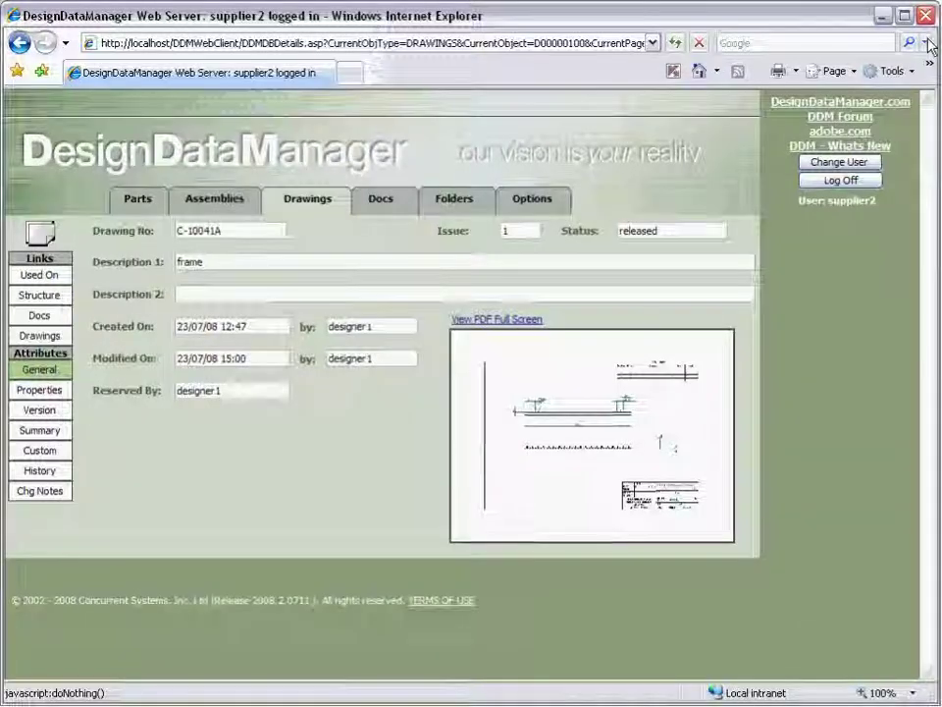
click(843, 169)
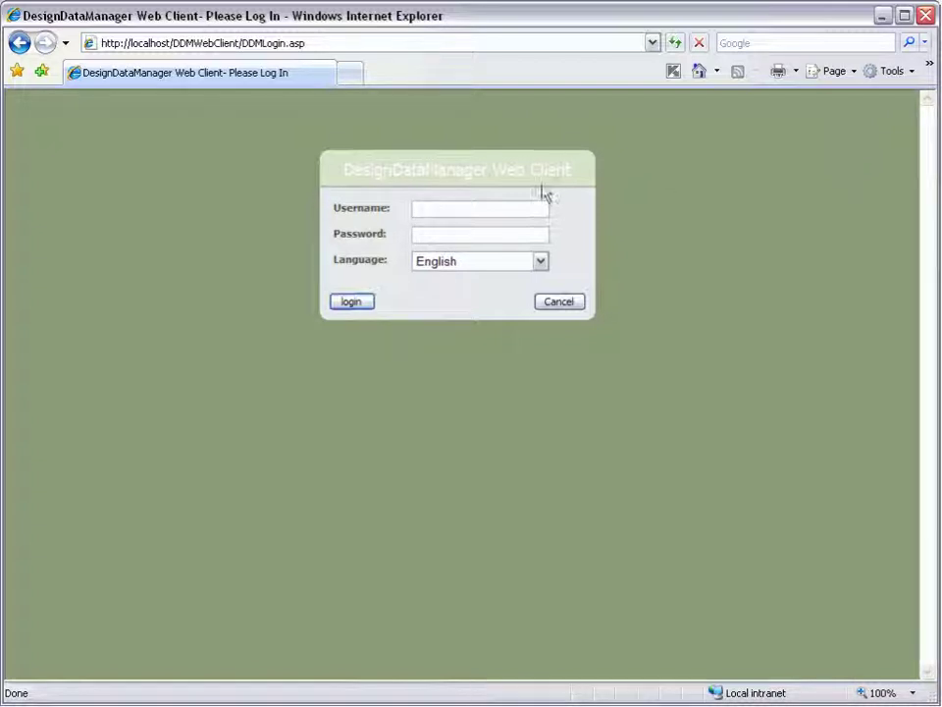
Log in as the customer, open folder VS-0001 and view document GD-100004's PDF
text(v)
click(350, 303)
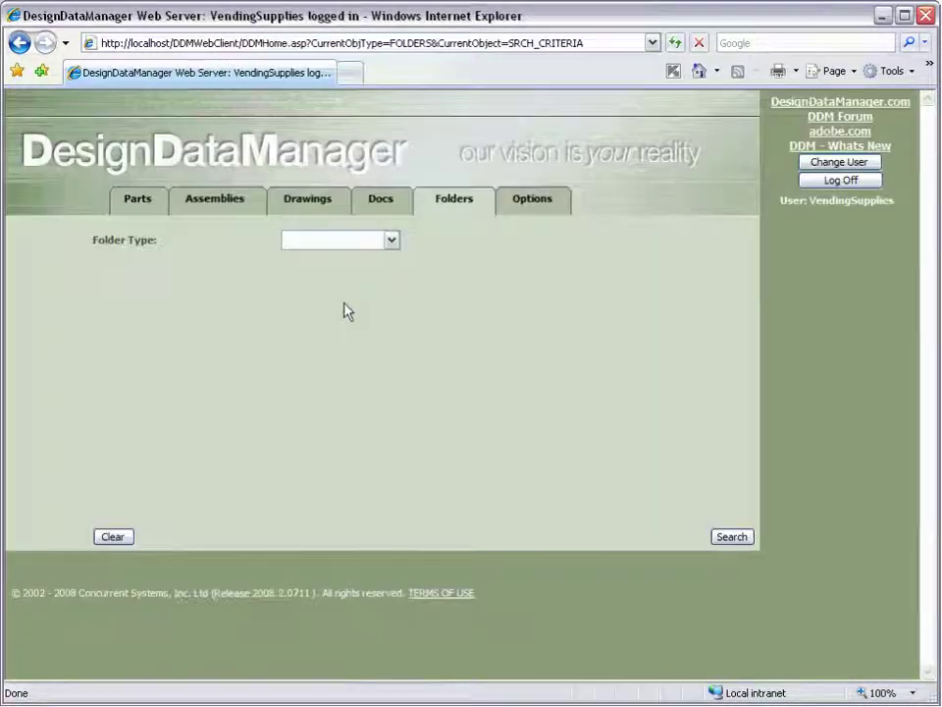
click(734, 537)
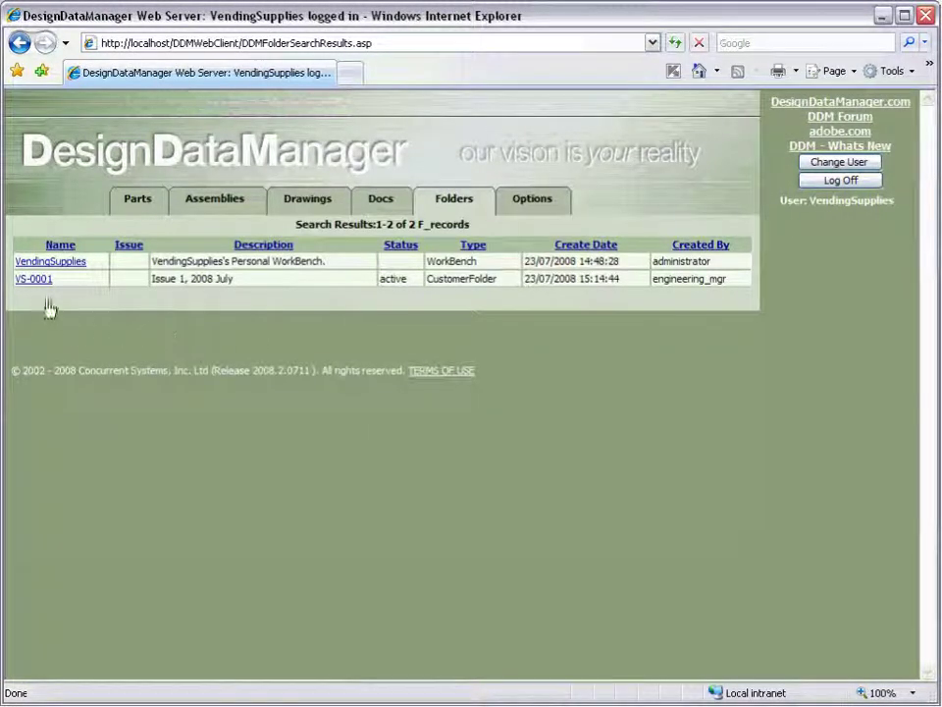
click(29, 280)
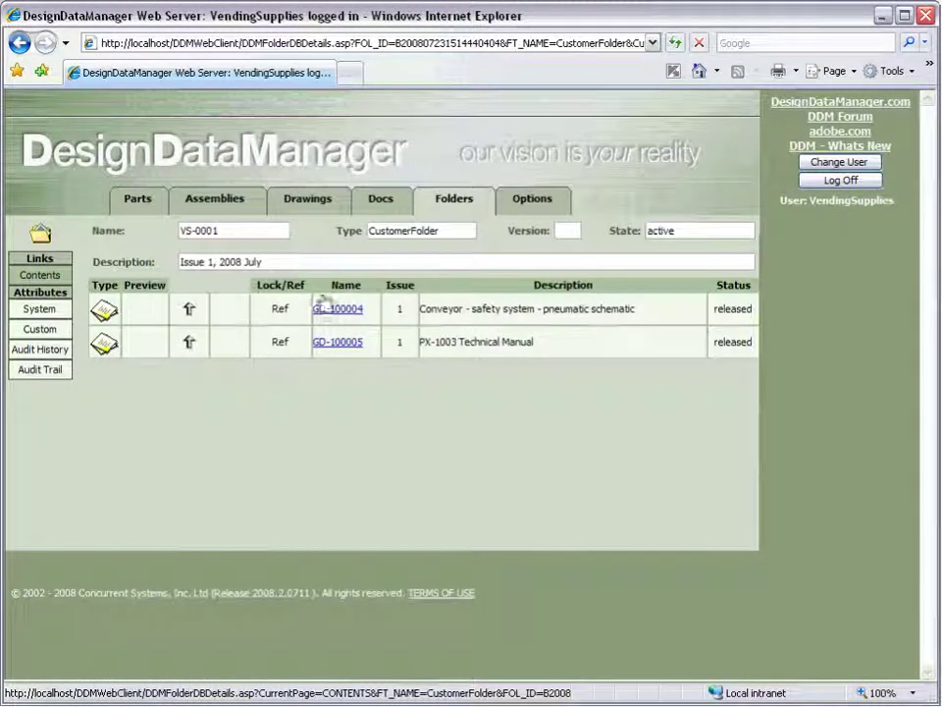
click(326, 309)
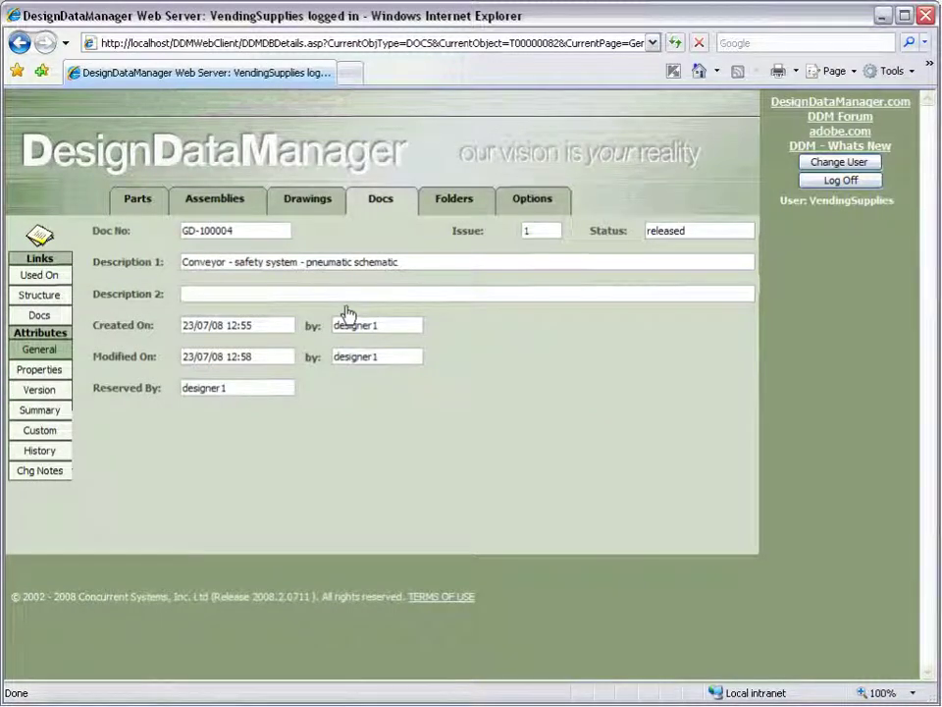
click(39, 235)
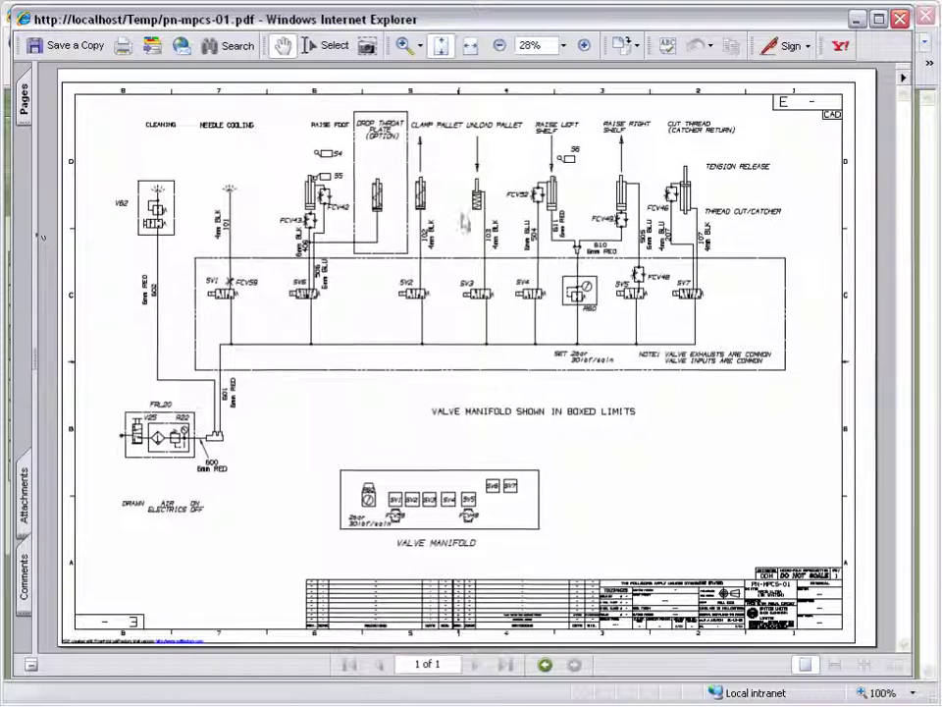
click(925, 17)
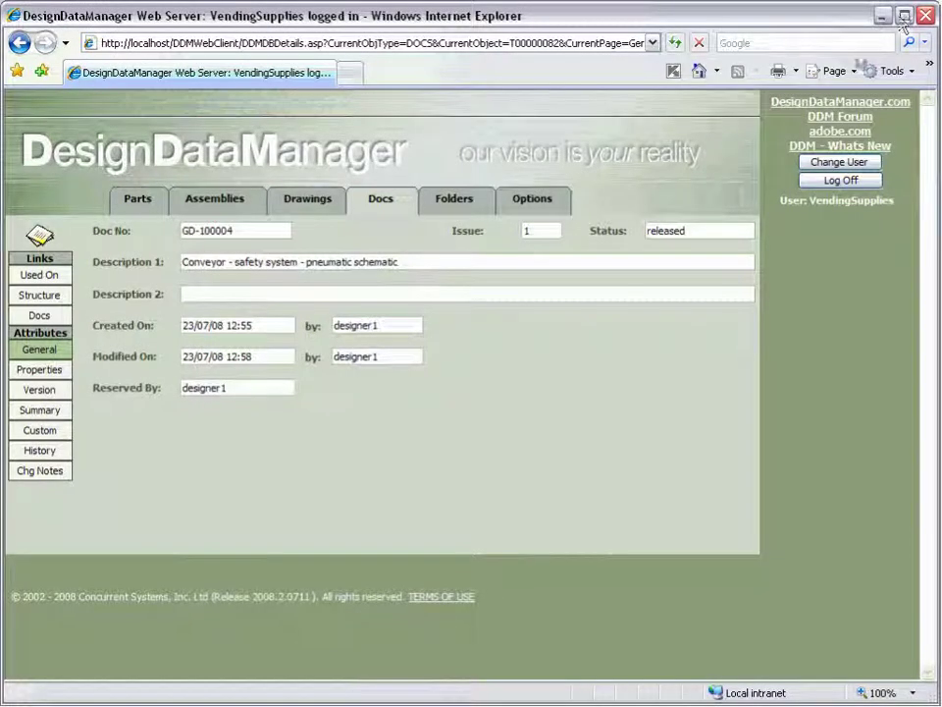
Log the customer off the DDM Web Client
click(841, 180)
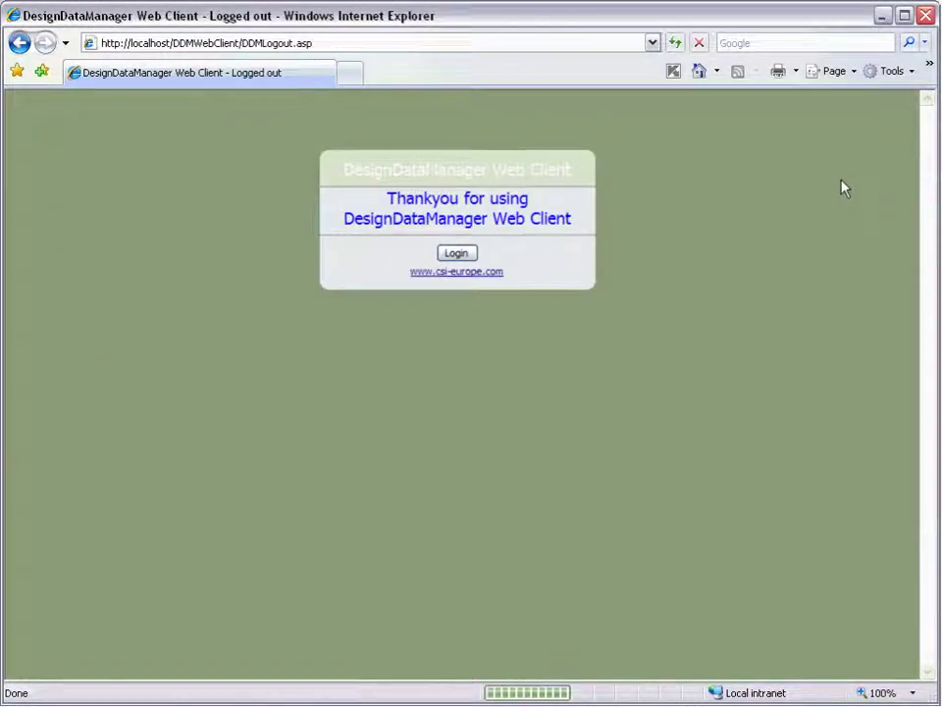